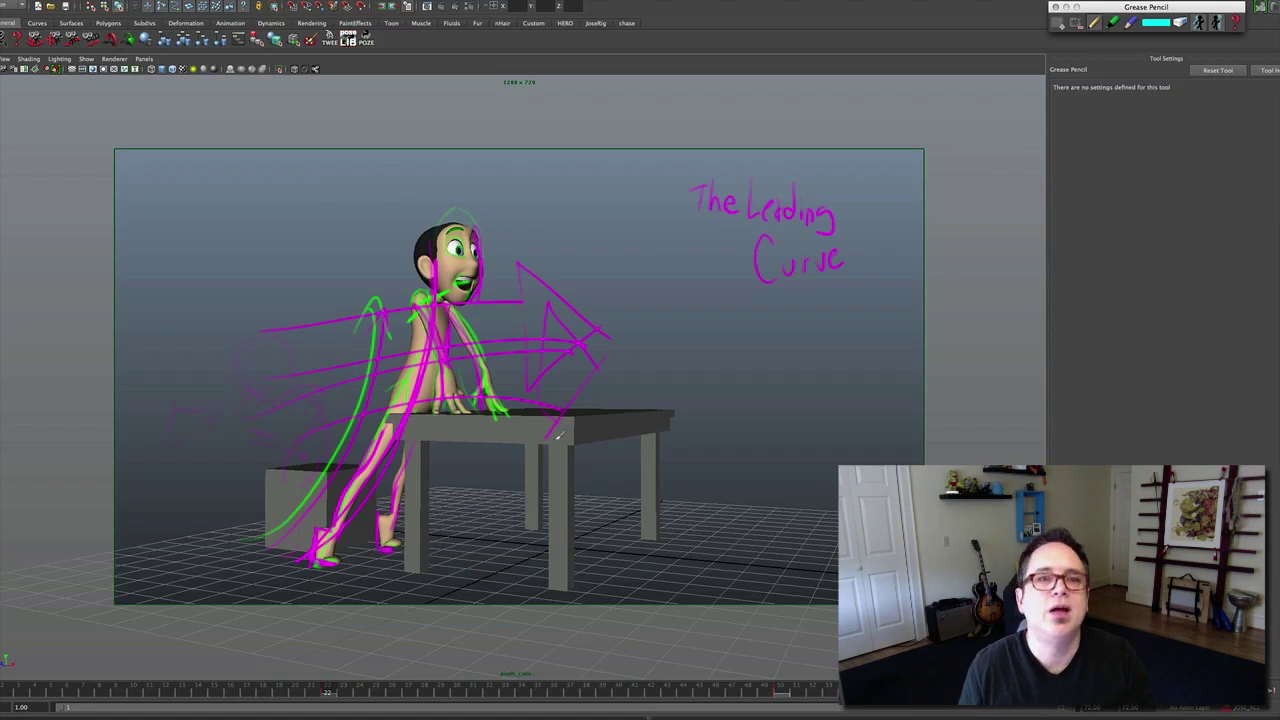
# Step: On the slumped pose at frame 50, draw a cyan line of action from neck to foot and a downward arrow behind the back
pyautogui.press('.')
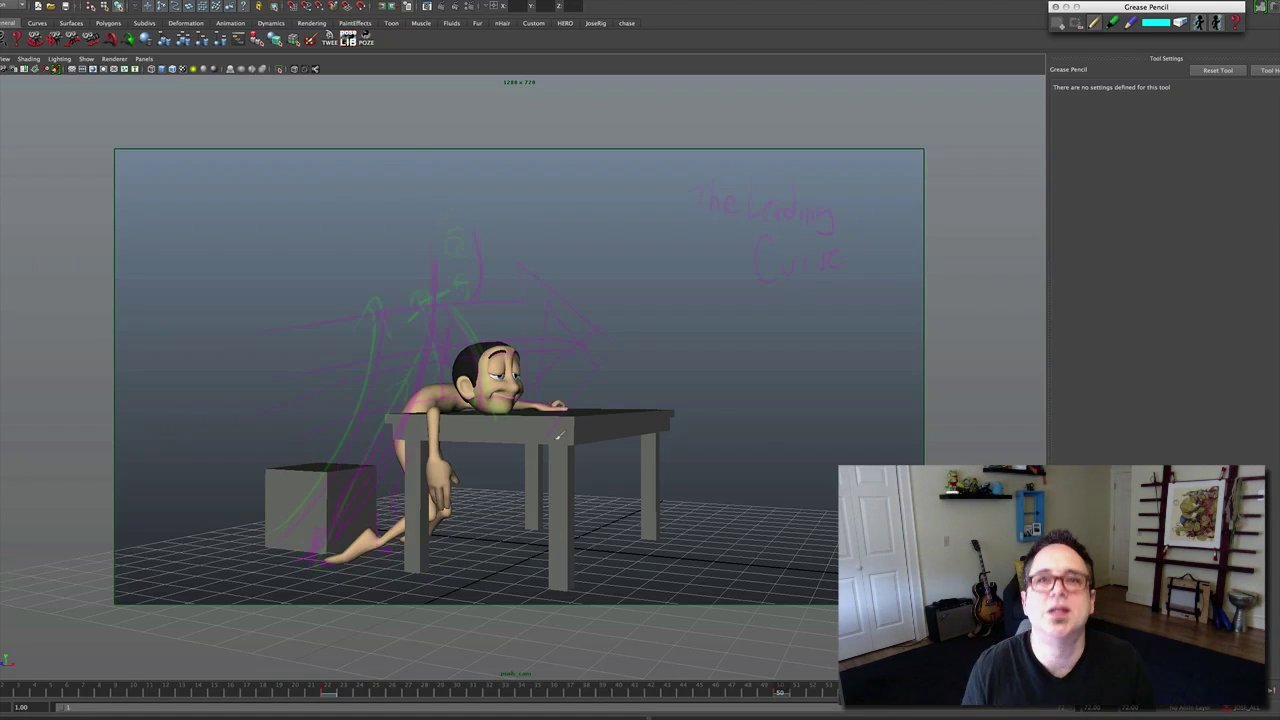
pyautogui.press(',')
pyautogui.press('.')
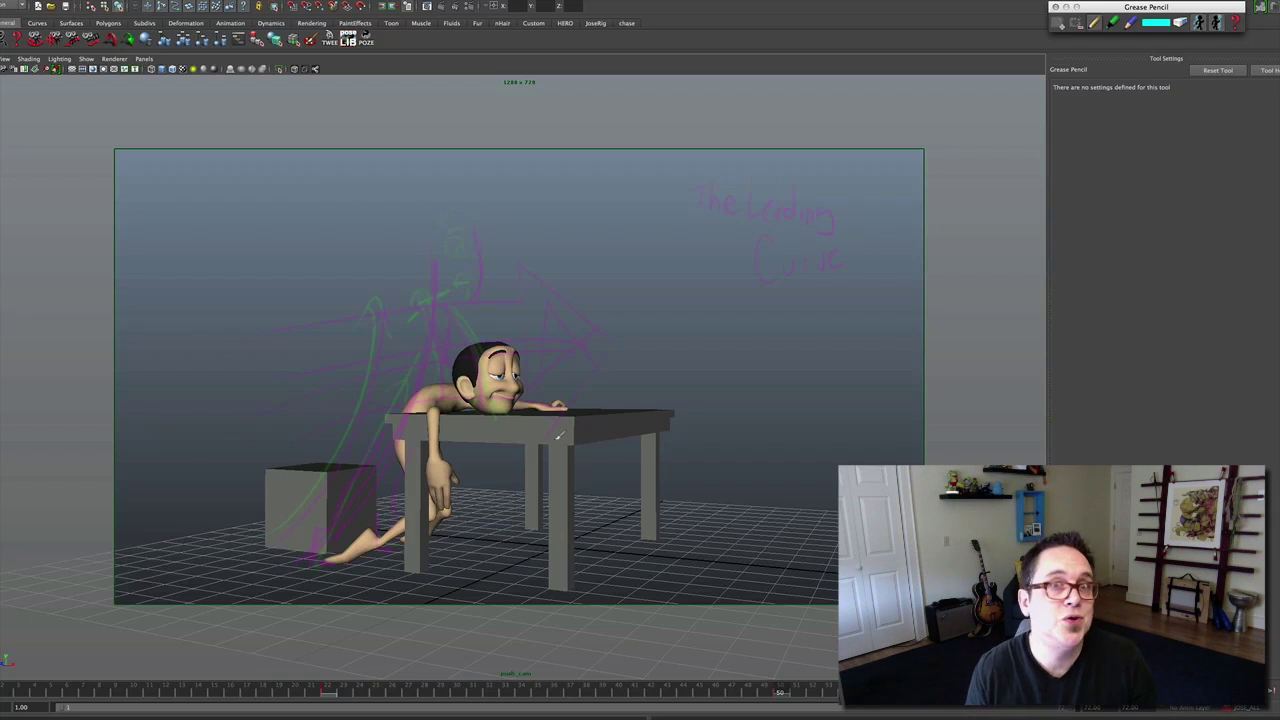
pyautogui.moveTo(458, 392)
pyautogui.mouseDown()
pyautogui.moveTo(426, 490)
pyautogui.moveTo(338, 560)
pyautogui.mouseUp()
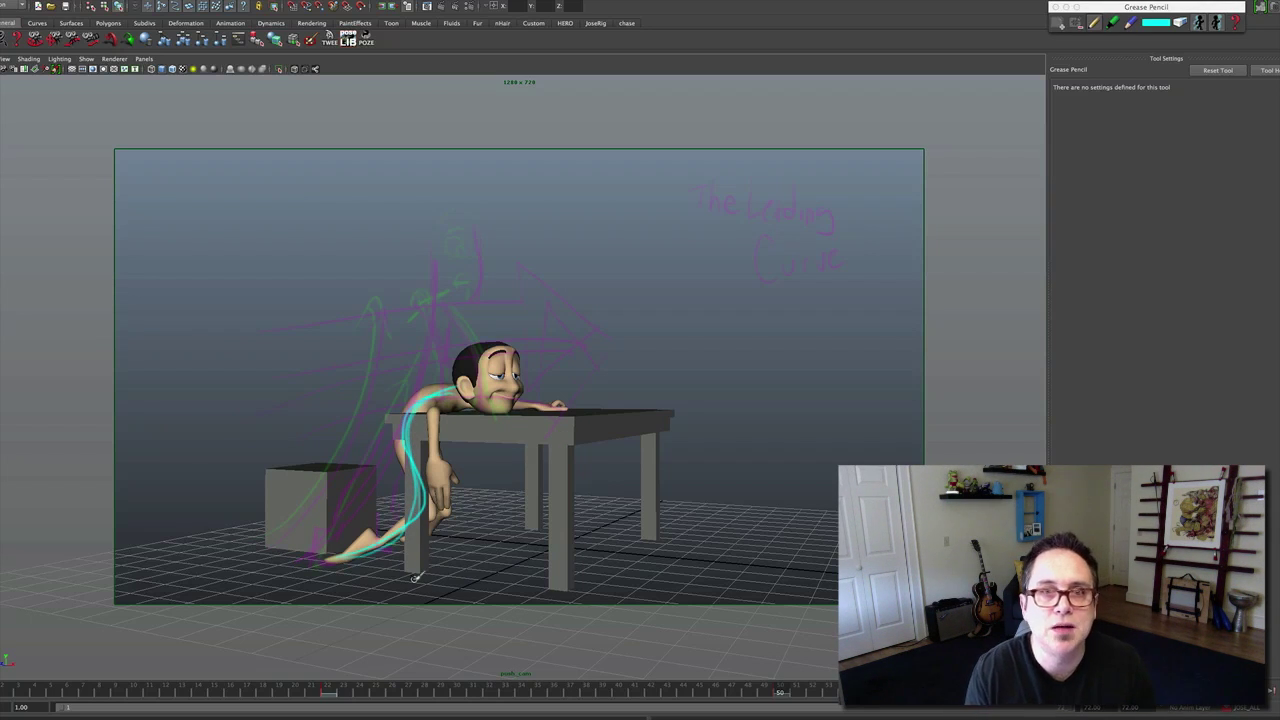
pyautogui.moveTo(392, 382); pyautogui.dragTo(380, 470)
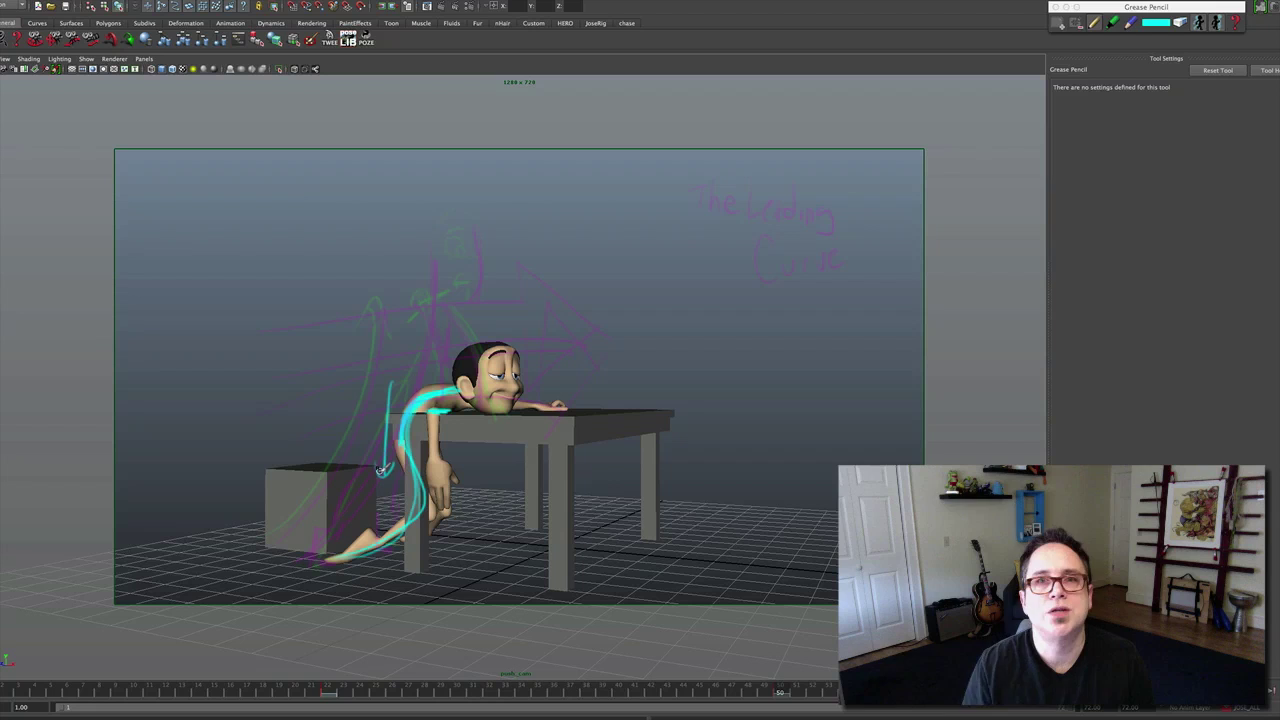
# Step: Reinforce the slumped figure's back and leg curves in cyan, and add strokes around the foot, head and the forearm on the table
pyautogui.moveTo(448, 386)
pyautogui.mouseDown()
pyautogui.moveTo(395, 464)
pyautogui.moveTo(423, 464)
pyautogui.moveTo(395, 450)
pyautogui.moveTo(424, 526)
pyautogui.mouseUp()
pyautogui.moveTo(410, 470); pyautogui.dragTo(426, 522)
pyautogui.moveTo(350, 544); pyautogui.dragTo(330, 558)
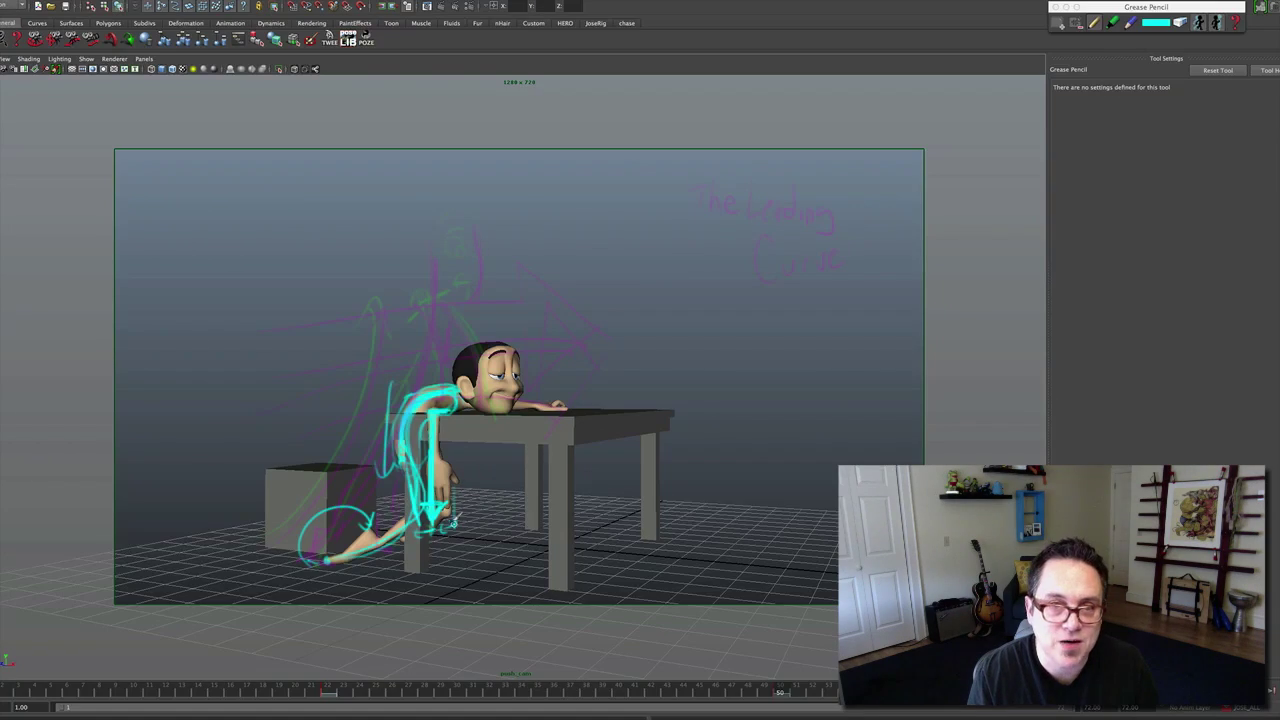
pyautogui.moveTo(516, 403); pyautogui.dragTo(560, 405)
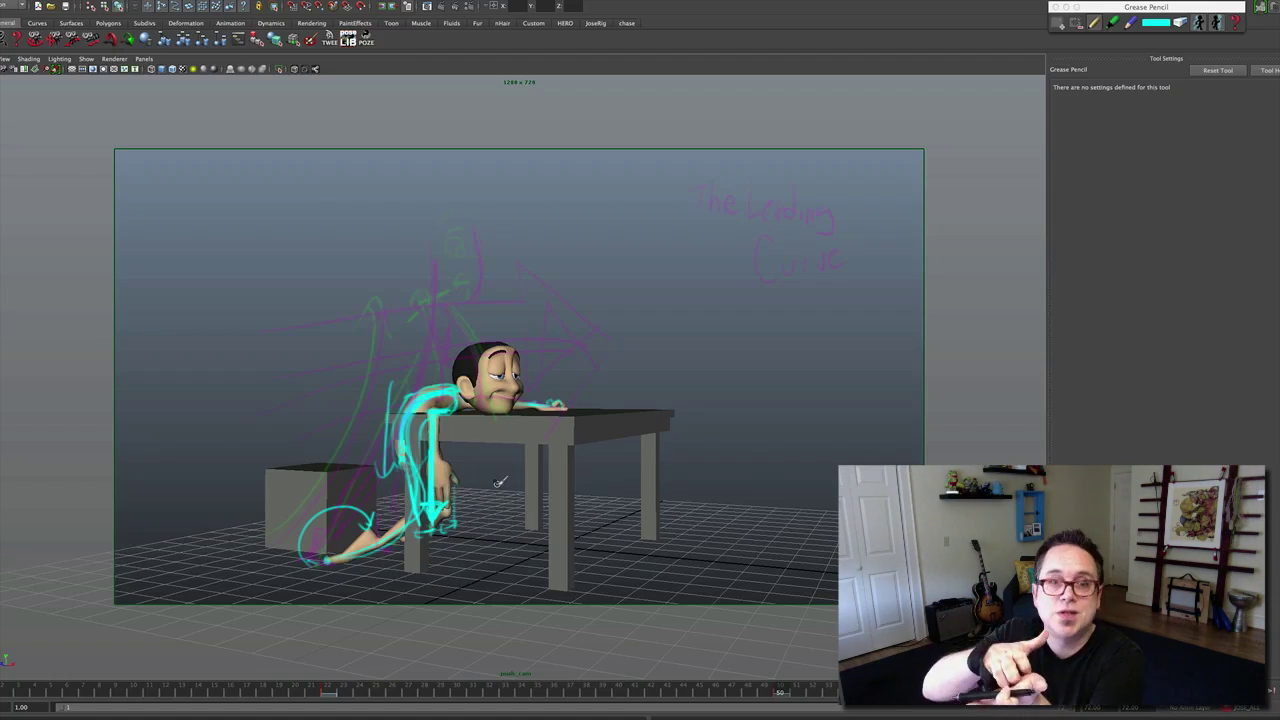
pyautogui.moveTo(495, 410); pyautogui.dragTo(460, 370)
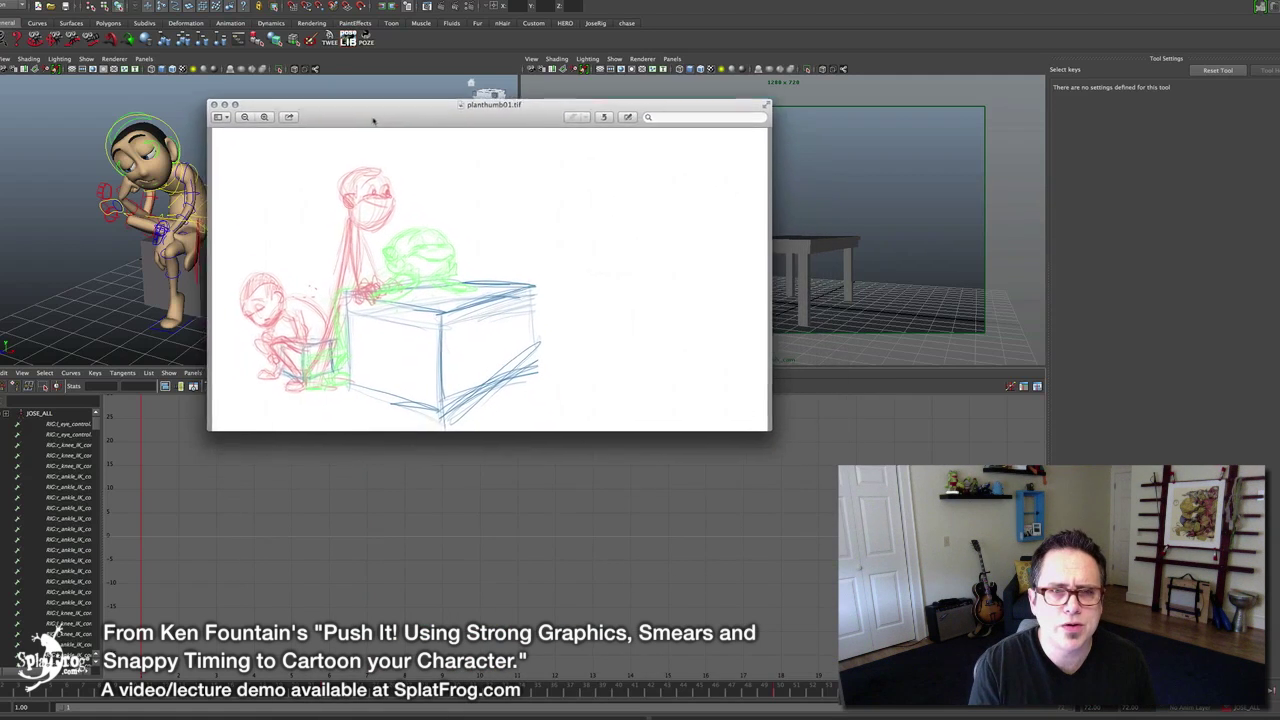
# Step: Enlarge the planthumb01.tif sketch window to examine the planned thumbnail poses
pyautogui.moveTo(755, 408)
pyautogui.mouseDown()
pyautogui.moveTo(866, 524)
pyautogui.moveTo(963, 543)
pyautogui.moveTo(968, 556)
pyautogui.mouseUp()
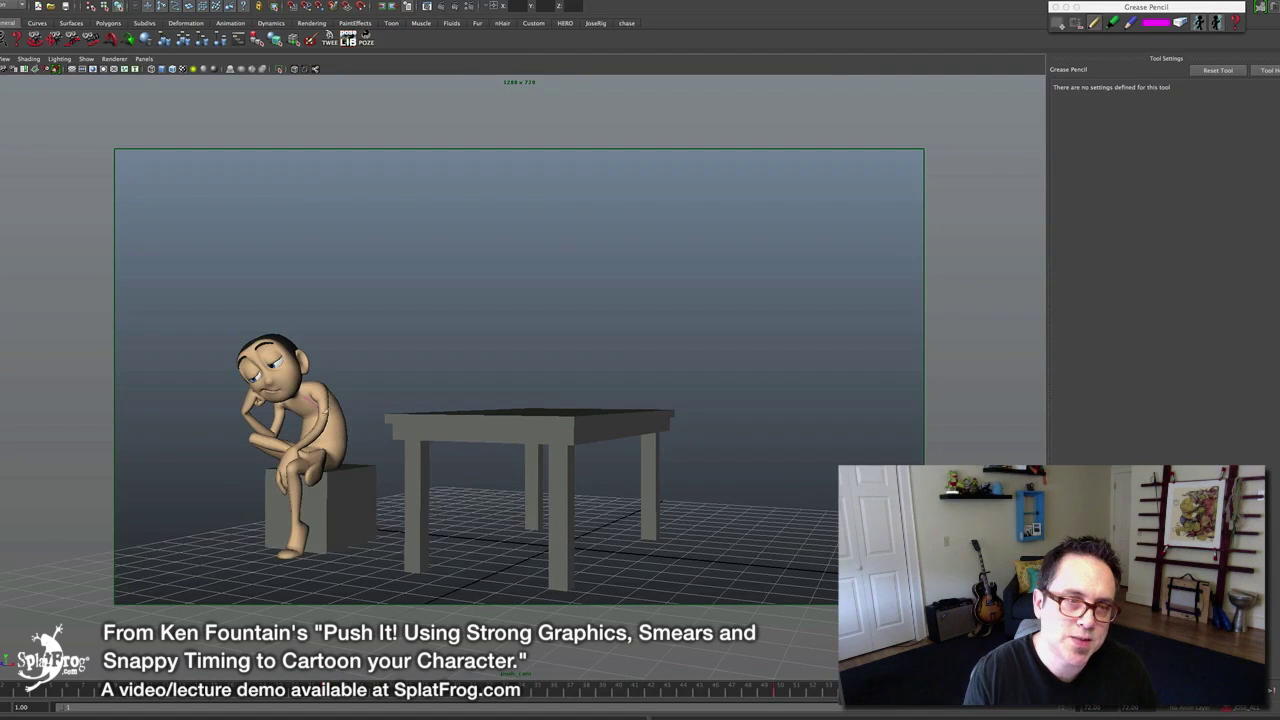
# Step: Trace the seated pose in magenta grease pencil, covering the spine, crossed leg, planted foot, both arms and head, with a gaze-direction mark
pyautogui.moveTo(298, 394)
pyautogui.mouseDown()
pyautogui.moveTo(330, 430)
pyautogui.moveTo(323, 456)
pyautogui.mouseUp()
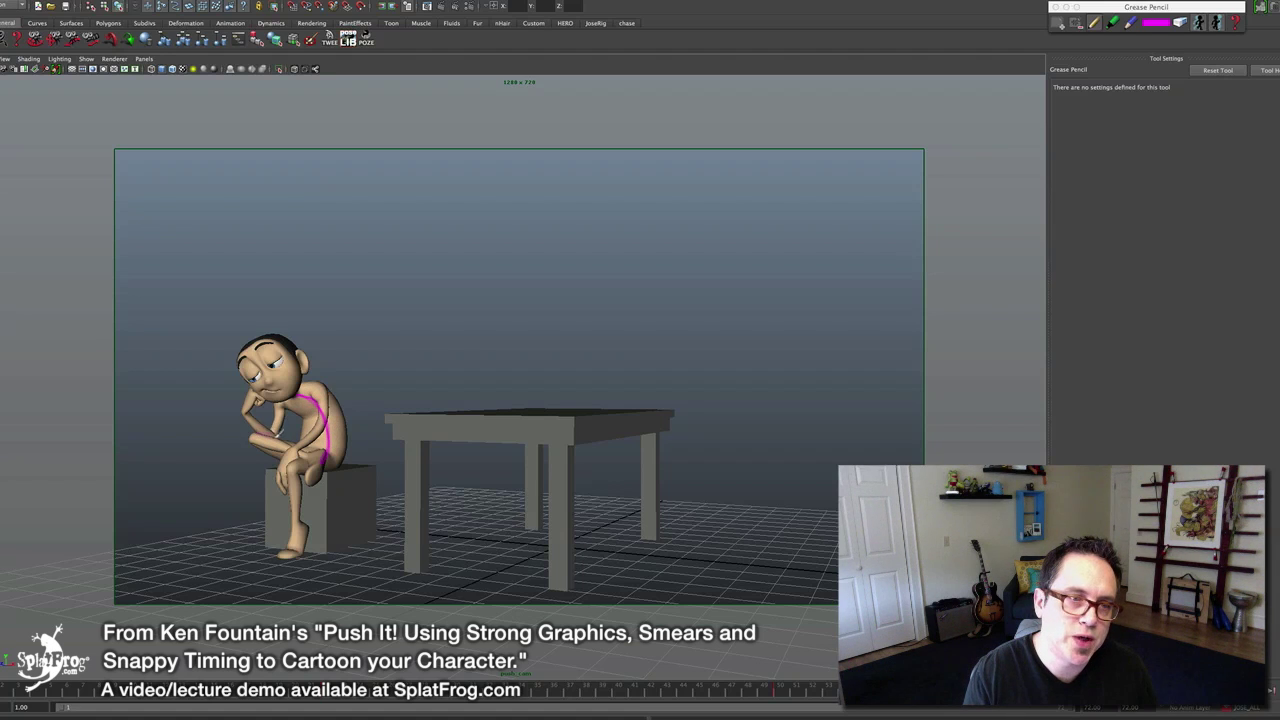
pyautogui.moveTo(280, 448)
pyautogui.mouseDown()
pyautogui.moveTo(252, 437)
pyautogui.moveTo(304, 456)
pyautogui.mouseUp()
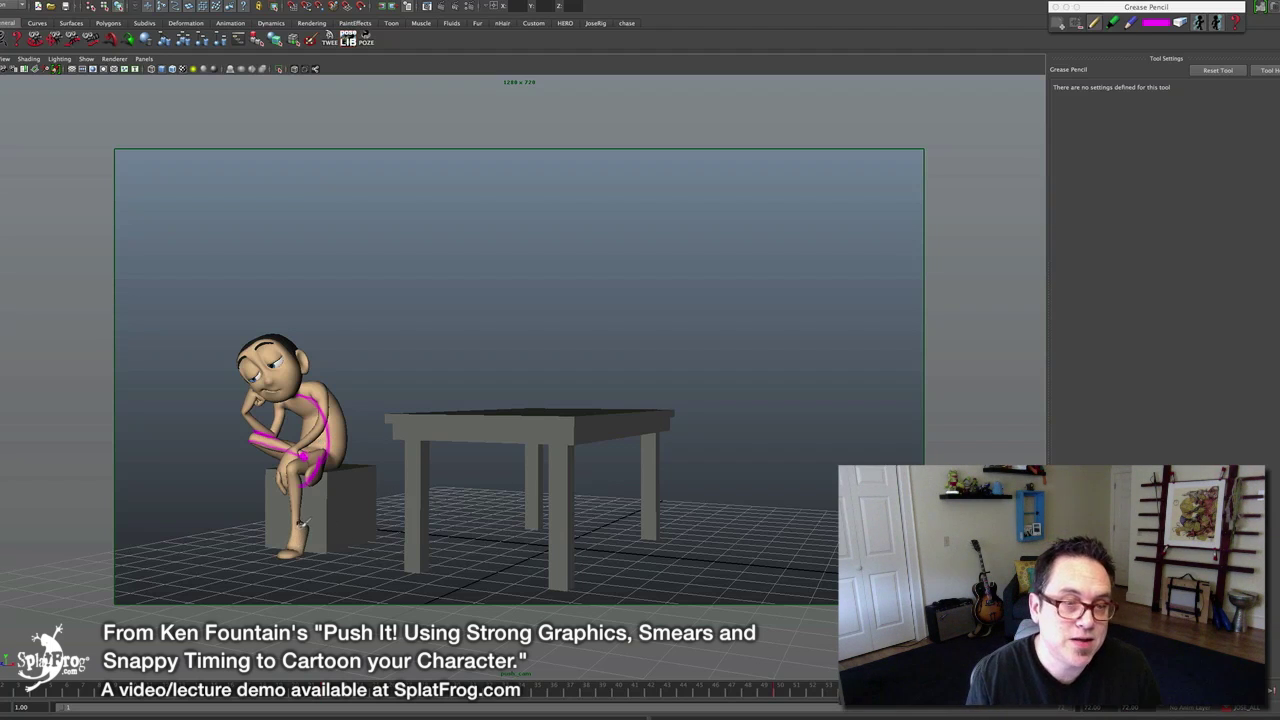
pyautogui.moveTo(305, 522); pyautogui.dragTo(294, 553)
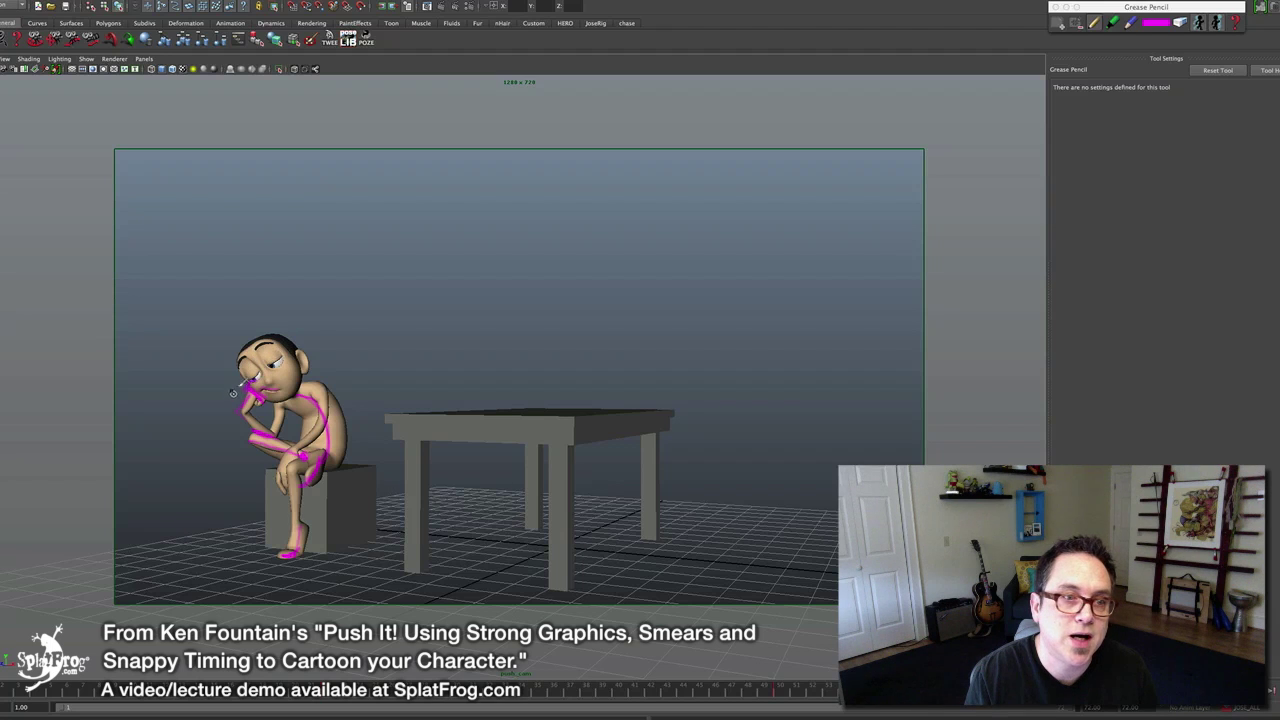
pyautogui.moveTo(245, 386)
pyautogui.mouseDown()
pyautogui.moveTo(197, 413)
pyautogui.moveTo(211, 415)
pyautogui.moveTo(182, 407)
pyautogui.moveTo(163, 434)
pyautogui.moveTo(222, 420)
pyautogui.mouseUp()
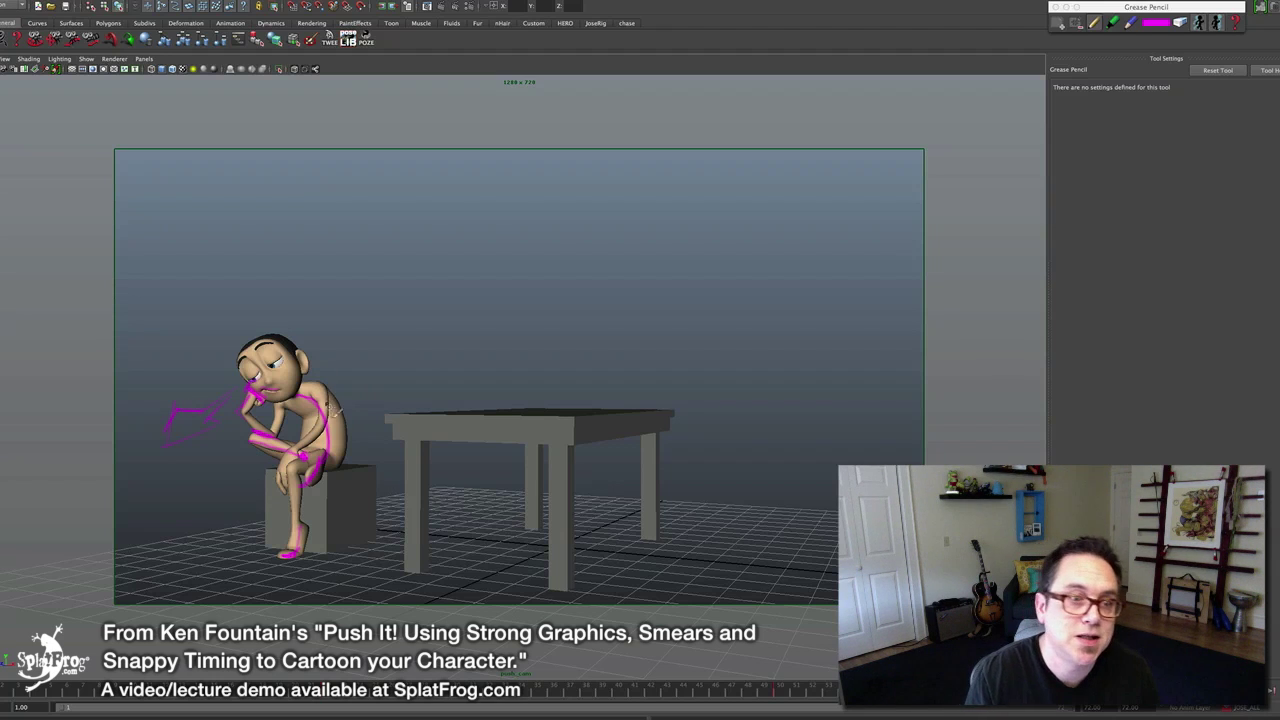
pyautogui.moveTo(318, 388)
pyautogui.mouseDown()
pyautogui.moveTo(322, 421)
pyautogui.moveTo(288, 474)
pyautogui.mouseUp()
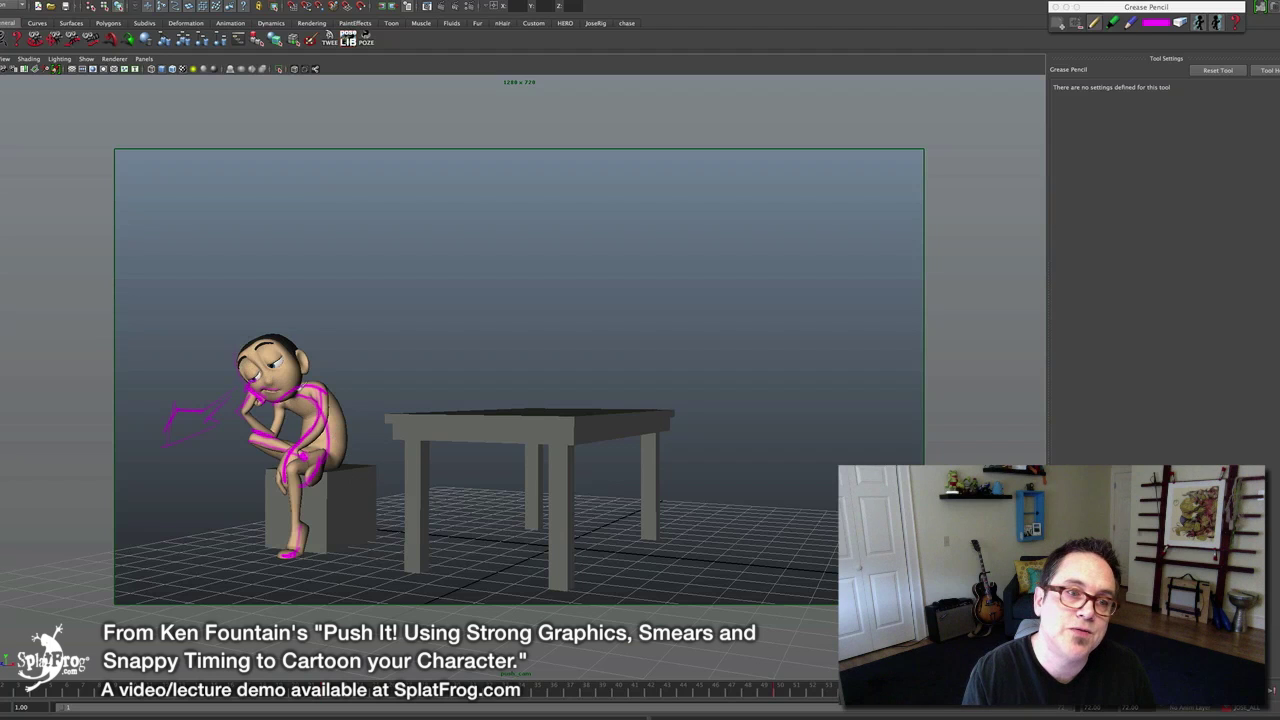
pyautogui.moveTo(280, 333); pyautogui.dragTo(294, 352)
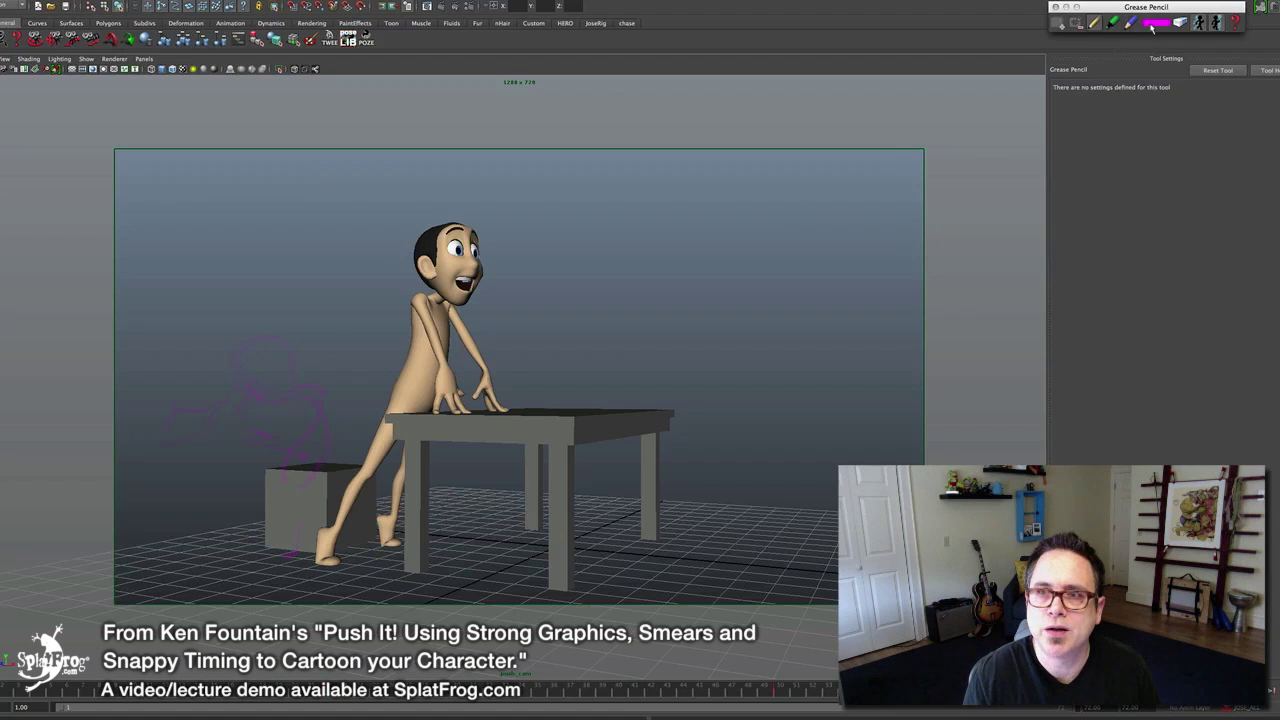
# Step: Set the grease pencil colour to green and trace the leaning pose's feet and its line of action up through the leg and torso
pyautogui.click(1160, 34)
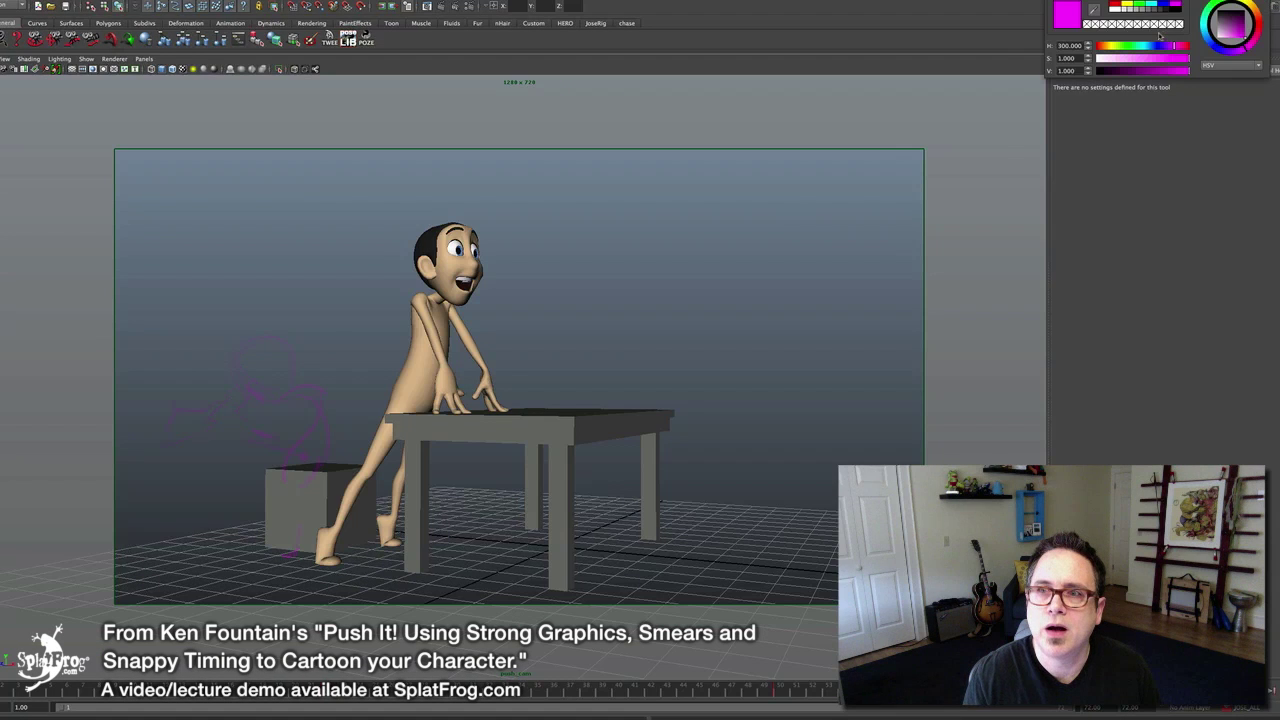
pyautogui.click(1137, 8)
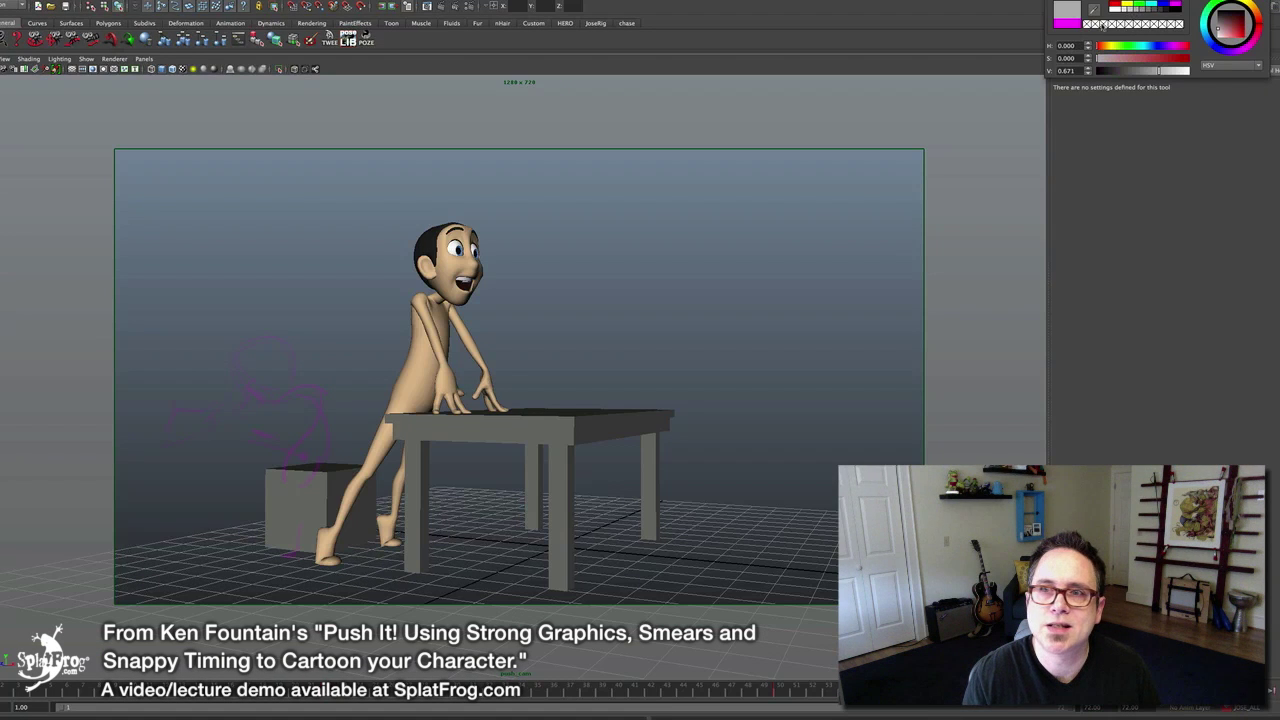
pyautogui.click(1140, 4)
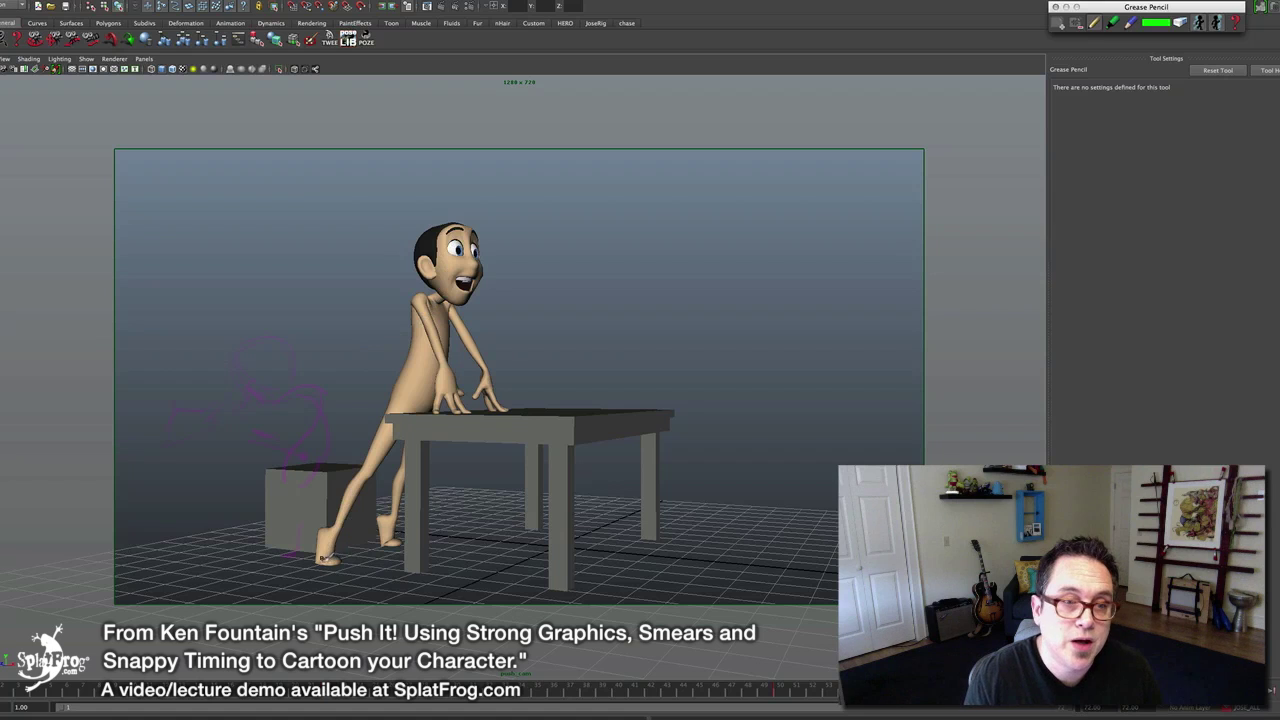
pyautogui.moveTo(316, 561); pyautogui.dragTo(397, 544)
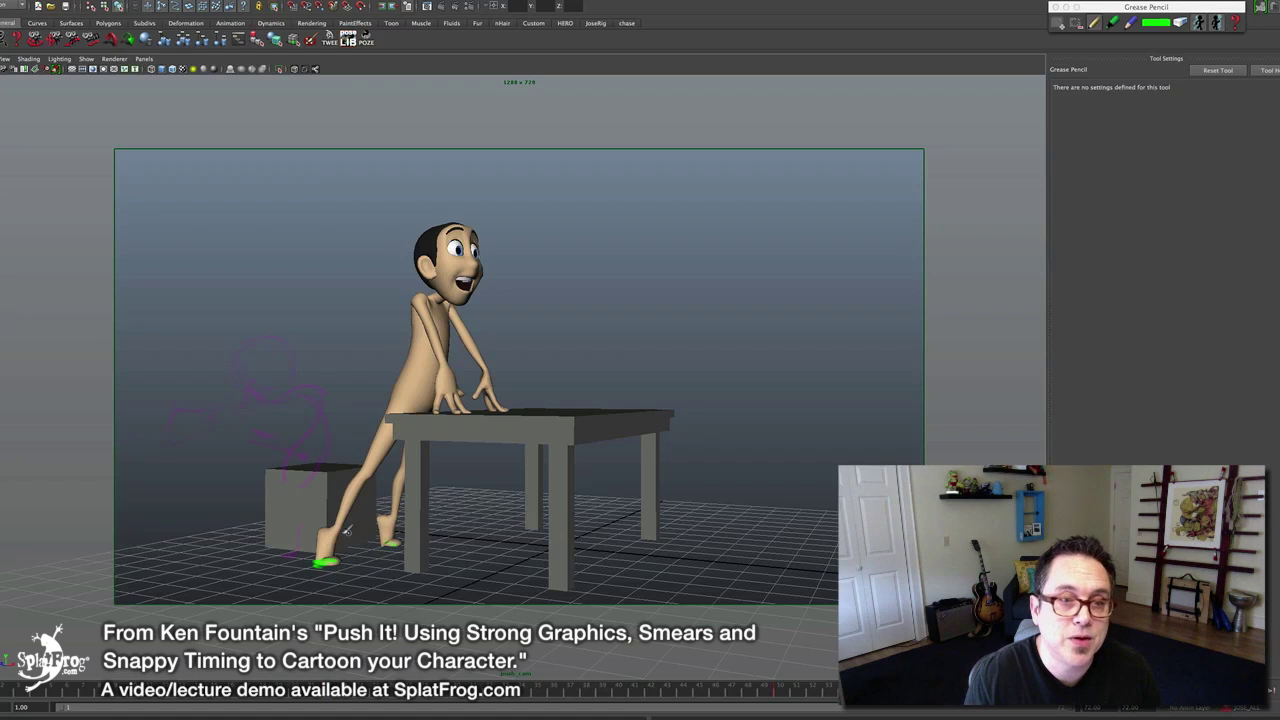
pyautogui.moveTo(320, 561); pyautogui.dragTo(425, 345)
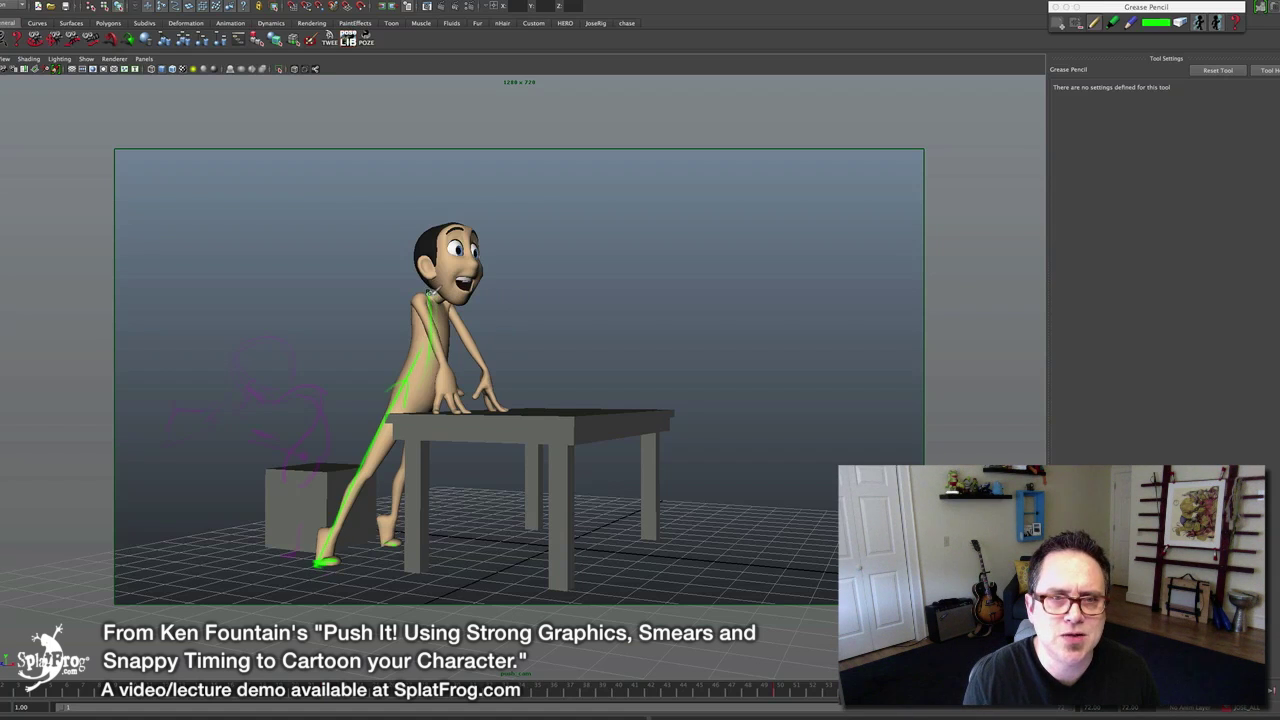
# Step: Mark the leaning pose's shoulder line, the arc above the head, the raised brows and the eyes with green strokes
pyautogui.moveTo(430, 300)
pyautogui.mouseDown()
pyautogui.moveTo(450, 288)
pyautogui.moveTo(430, 302)
pyautogui.mouseUp()
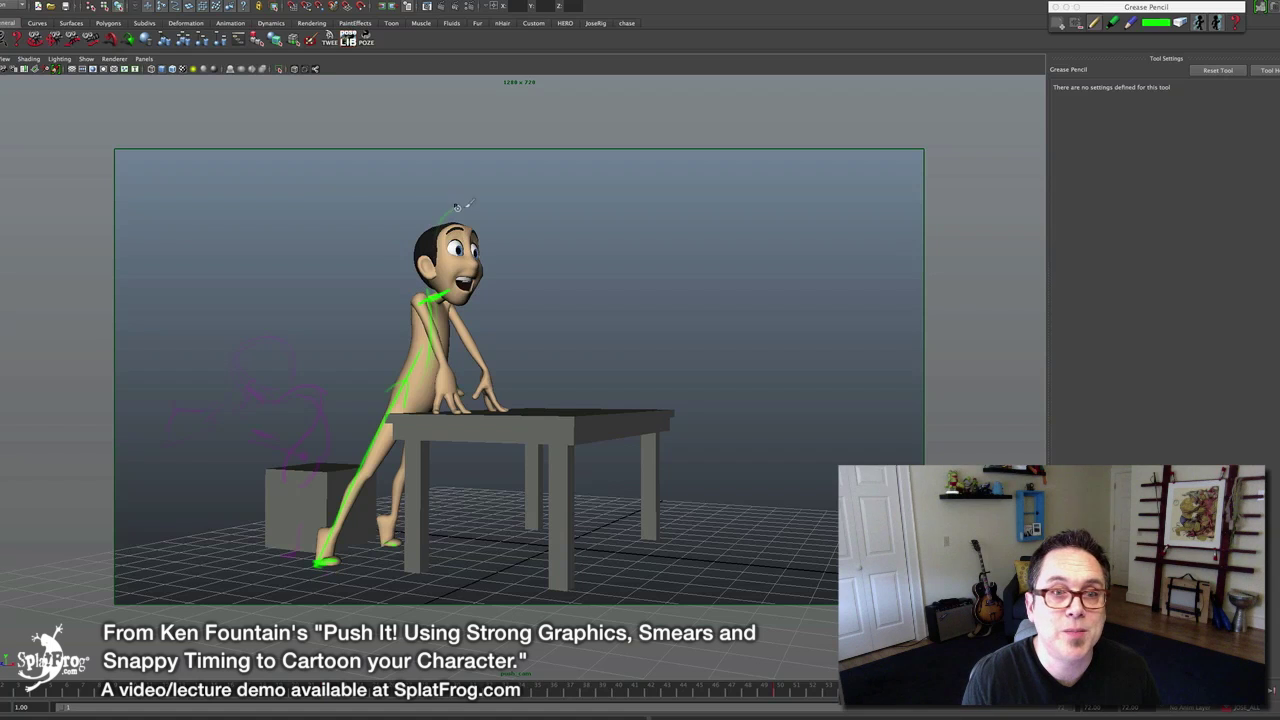
pyautogui.moveTo(457, 206)
pyautogui.mouseDown()
pyautogui.moveTo(484, 257)
pyautogui.moveTo(447, 276)
pyautogui.moveTo(455, 230)
pyautogui.mouseUp()
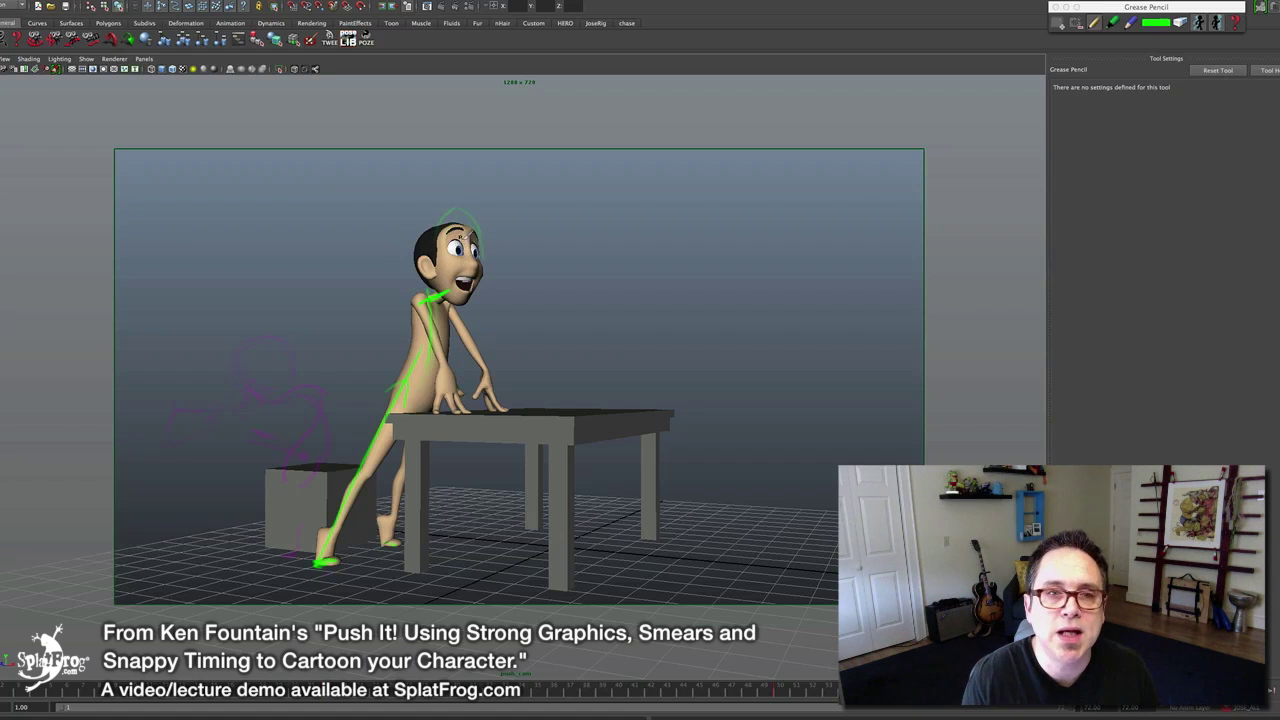
pyautogui.moveTo(448, 230); pyautogui.dragTo(466, 226)
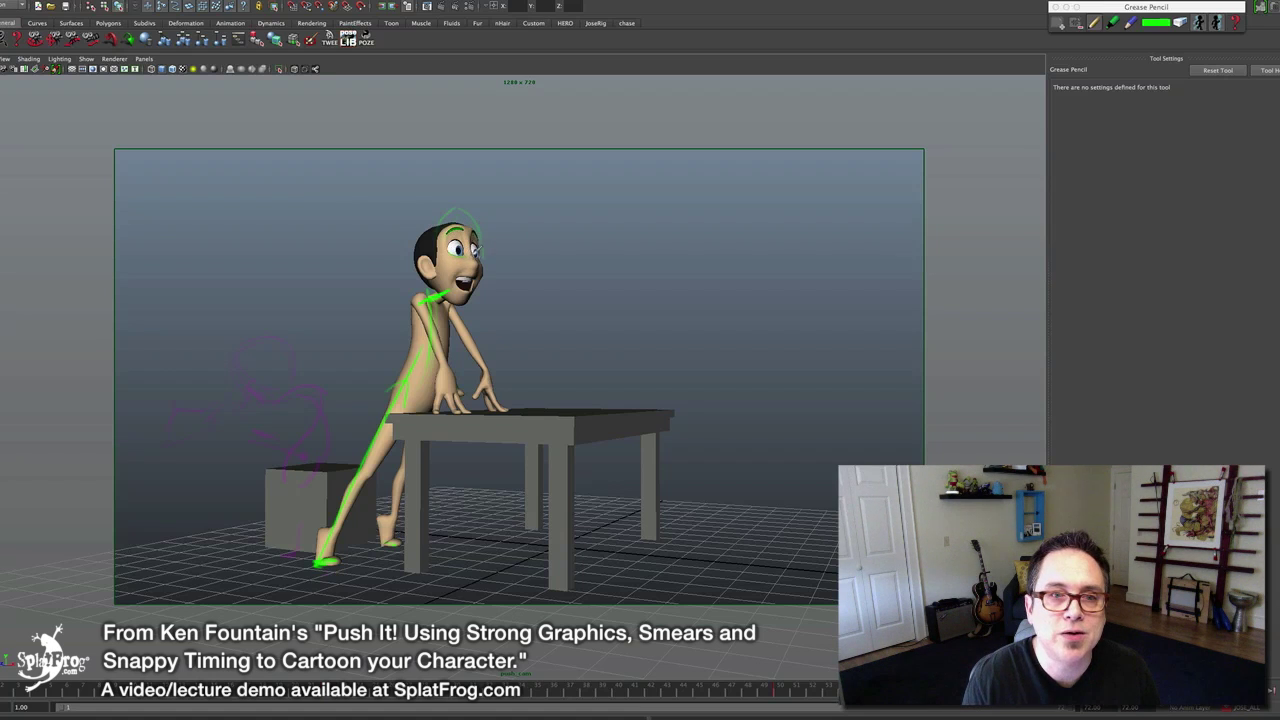
pyautogui.moveTo(481, 258); pyautogui.dragTo(466, 252)
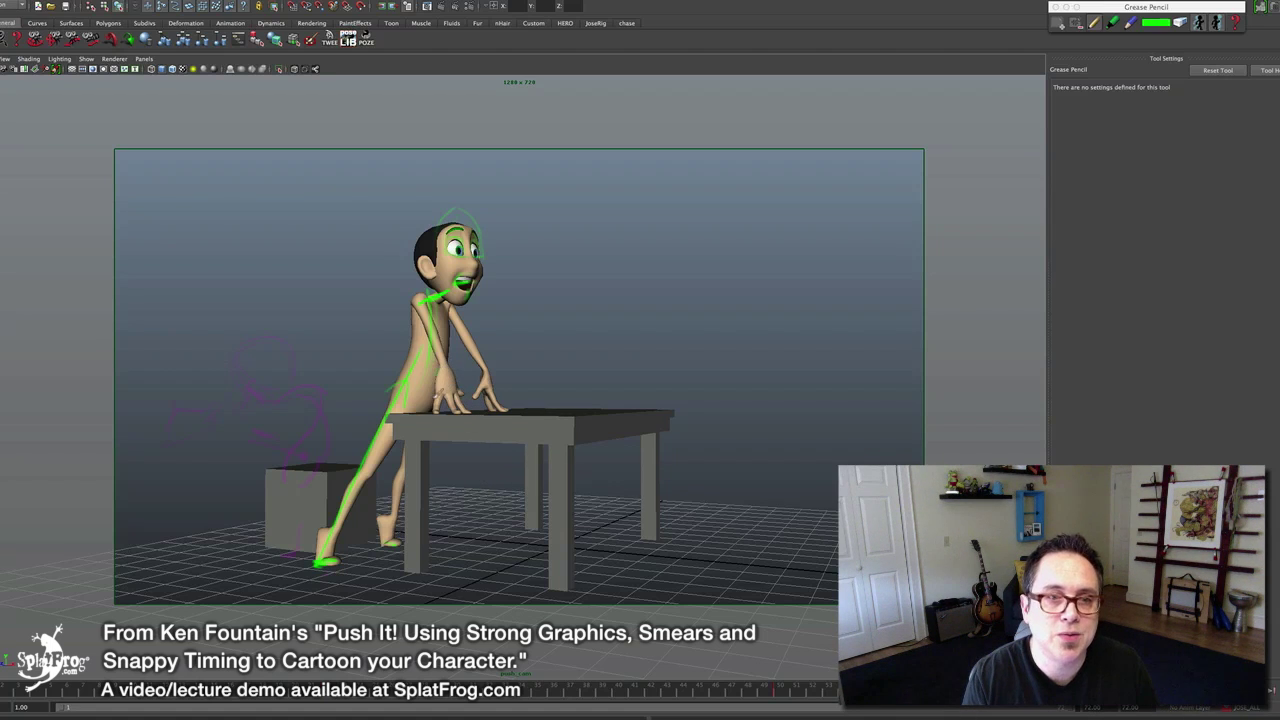
# Step: Examine the leaning pose in the PUSH_vidEDIT_big.mov reference video at about 4 seconds and close the video
pyautogui.click(568, 690)
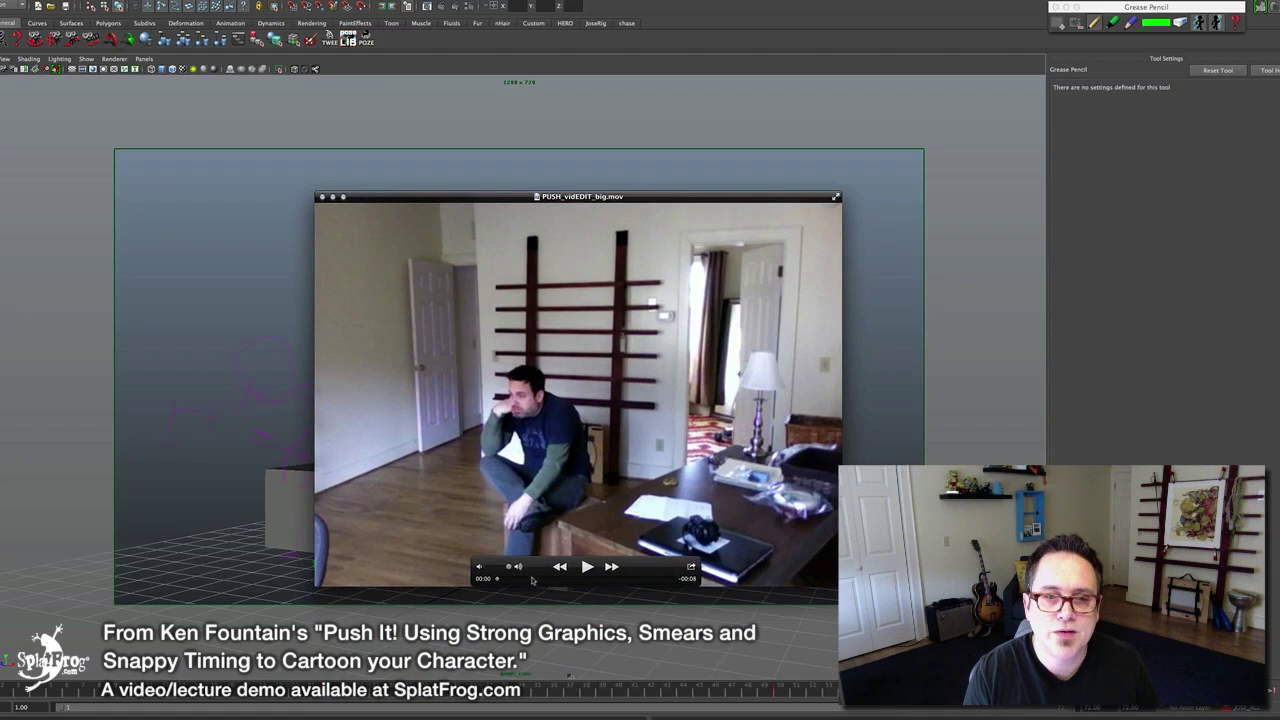
pyautogui.moveTo(540, 578); pyautogui.dragTo(572, 566)
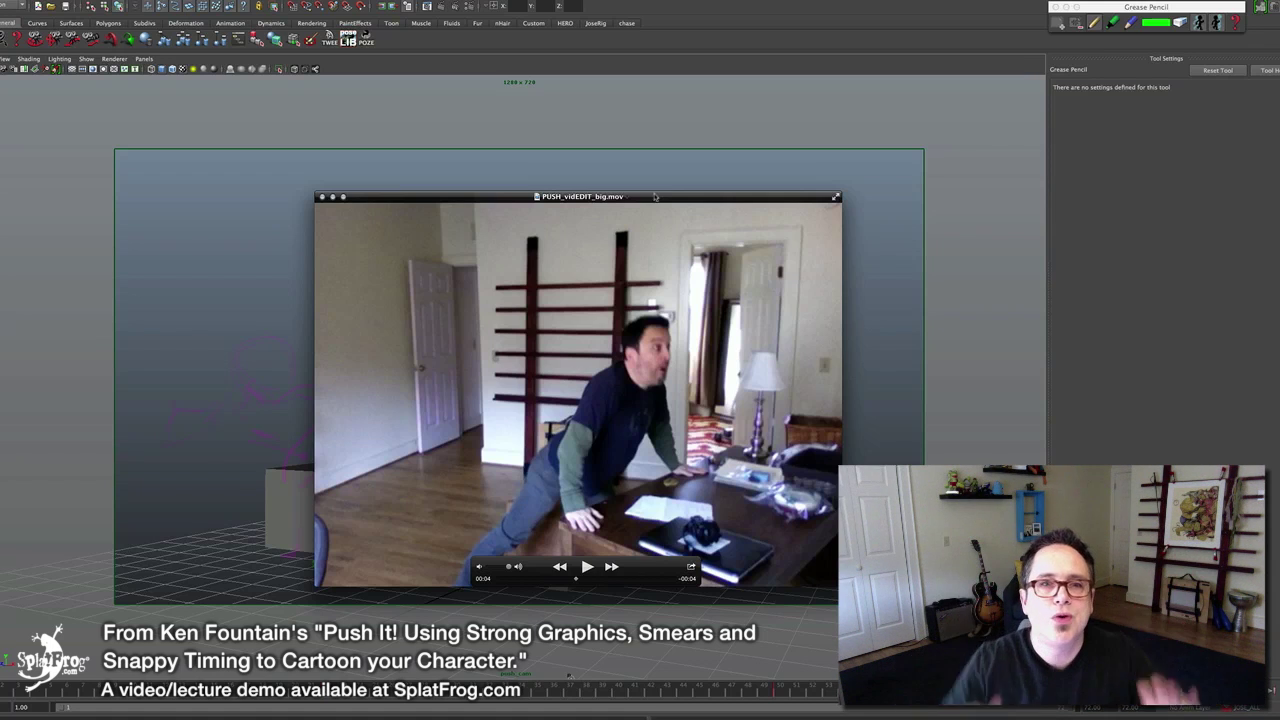
pyautogui.click(321, 196)
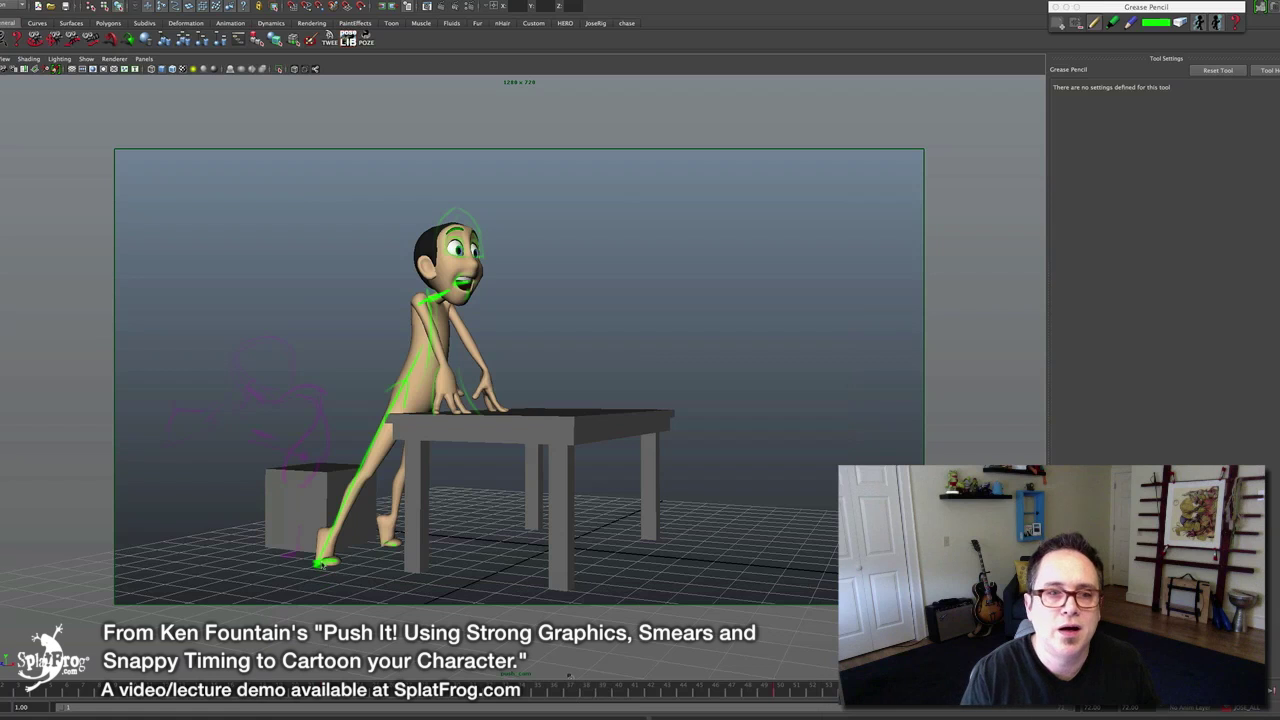
# Step: Draw a green curved arrow behind the leaning character, sweeping up from the seat box toward the shoulders
pyautogui.moveTo(240, 535)
pyautogui.mouseDown()
pyautogui.moveTo(376, 346)
pyautogui.moveTo(368, 312)
pyautogui.moveTo(356, 332)
pyautogui.moveTo(392, 345)
pyautogui.mouseUp()
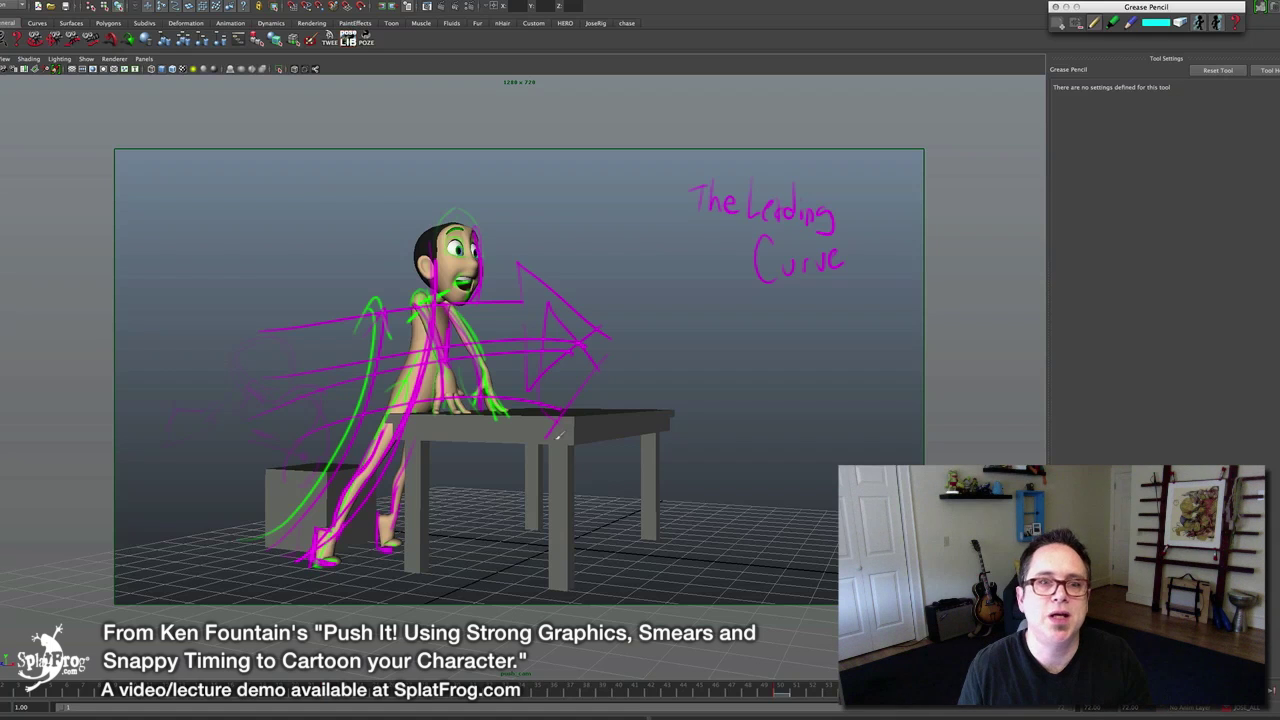
# Step: Compare the leaning and slumped poses, and draw the slumped back's curve in cyan with a downward arrow beside it
pyautogui.press('.')
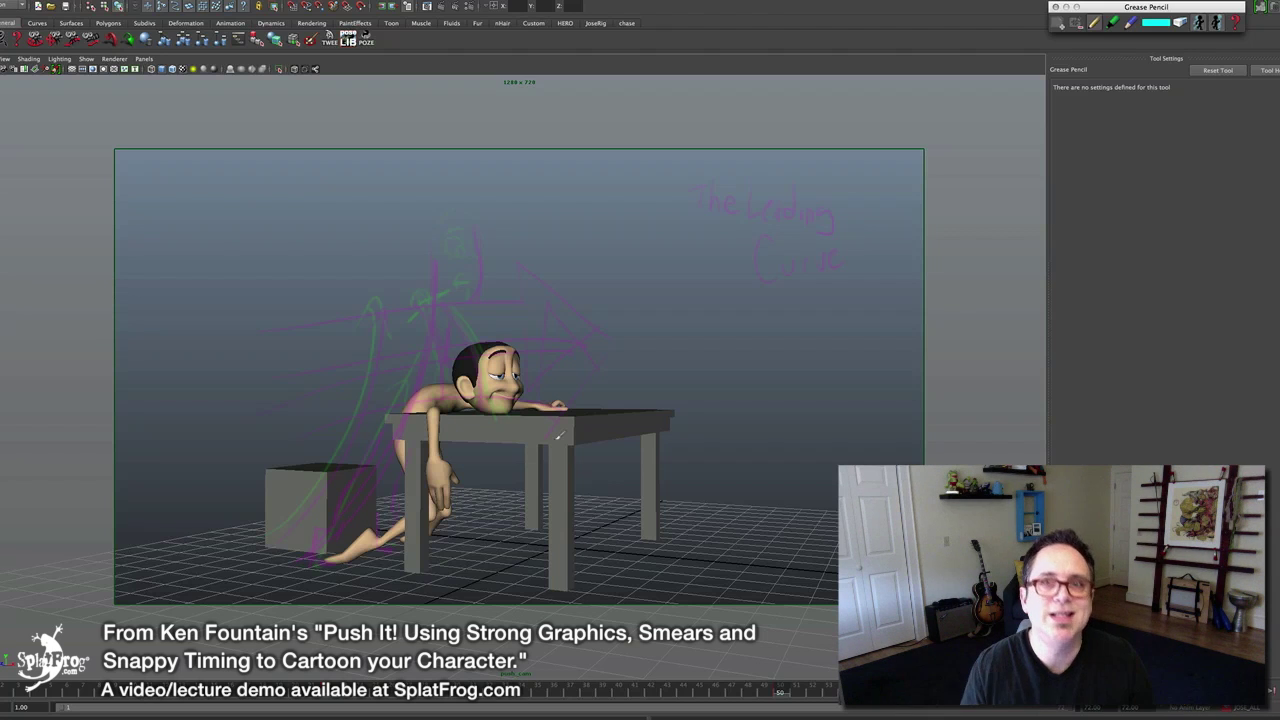
pyautogui.press(',')
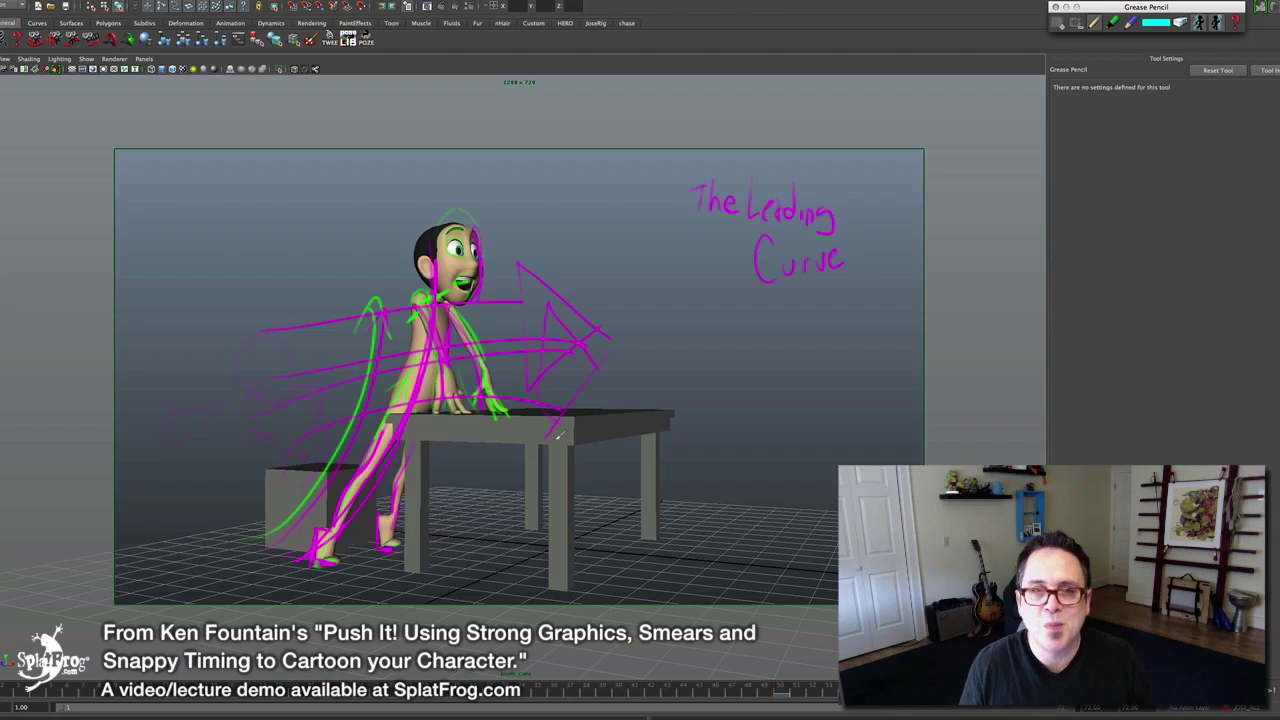
pyautogui.press('.')
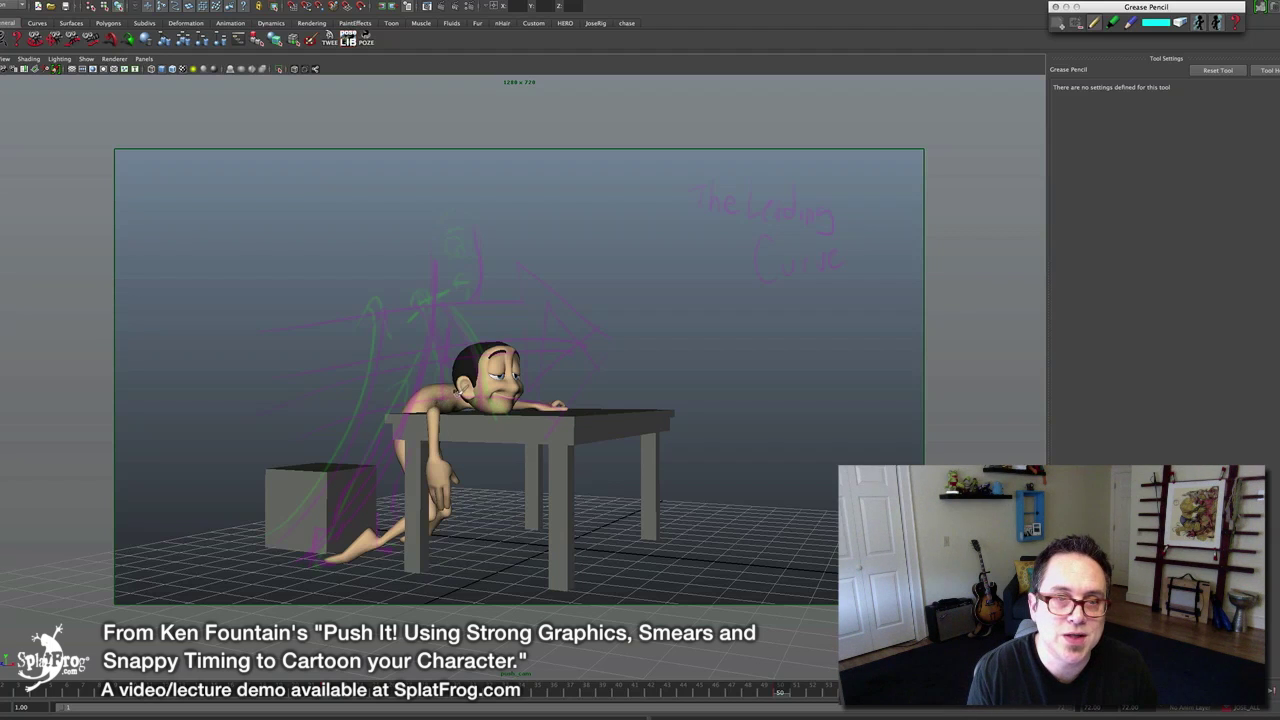
pyautogui.moveTo(462, 390)
pyautogui.mouseDown()
pyautogui.moveTo(412, 408)
pyautogui.moveTo(378, 542)
pyautogui.moveTo(340, 555)
pyautogui.moveTo(412, 520)
pyautogui.moveTo(410, 425)
pyautogui.moveTo(432, 392)
pyautogui.mouseUp()
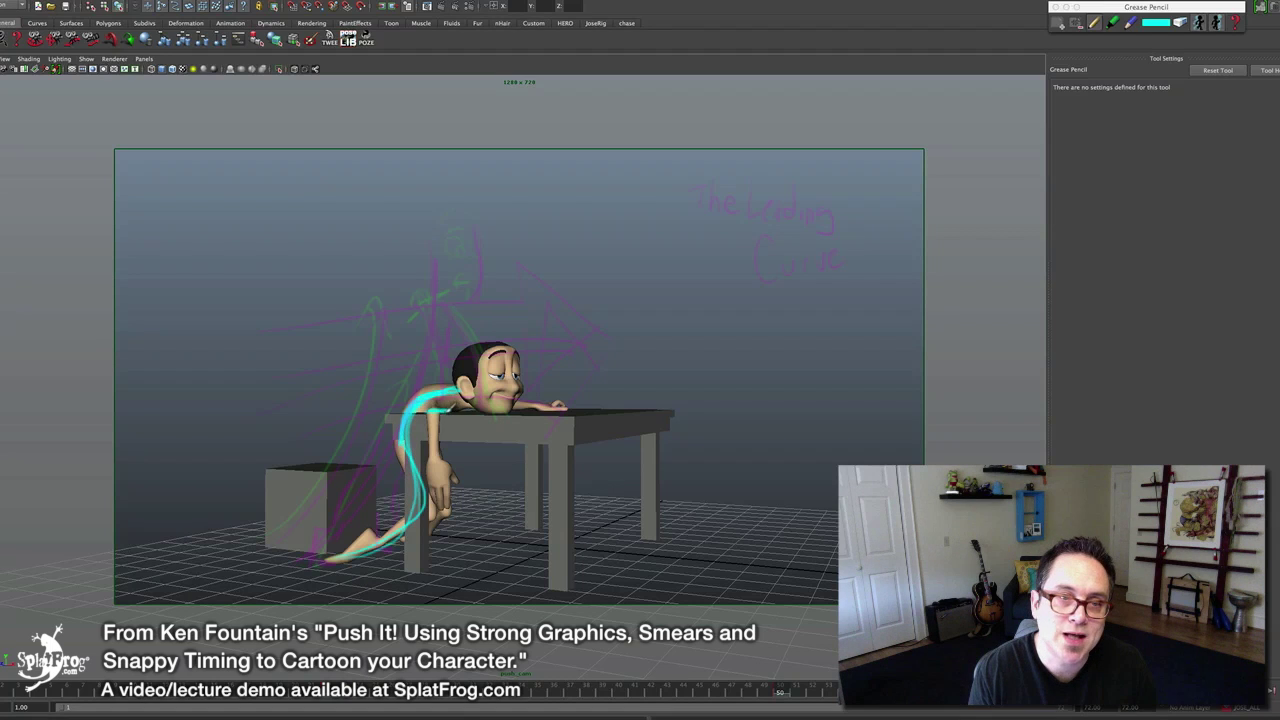
pyautogui.moveTo(391, 378); pyautogui.dragTo(382, 466)
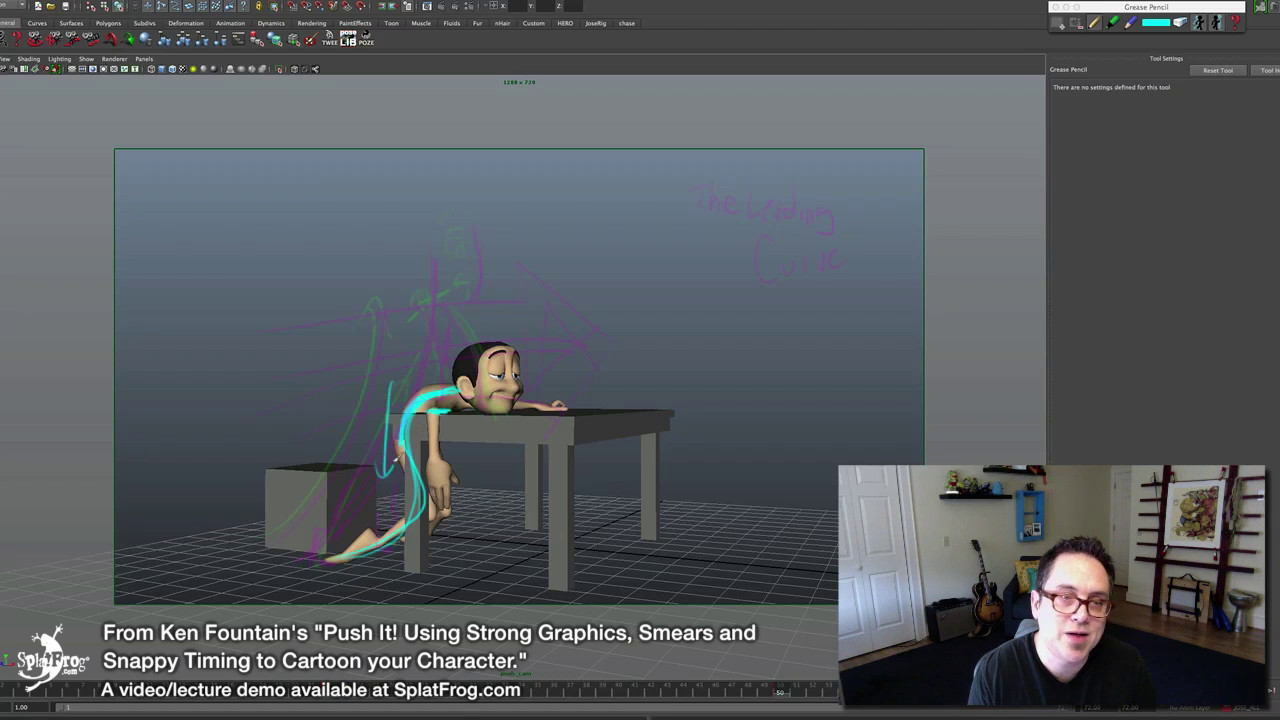